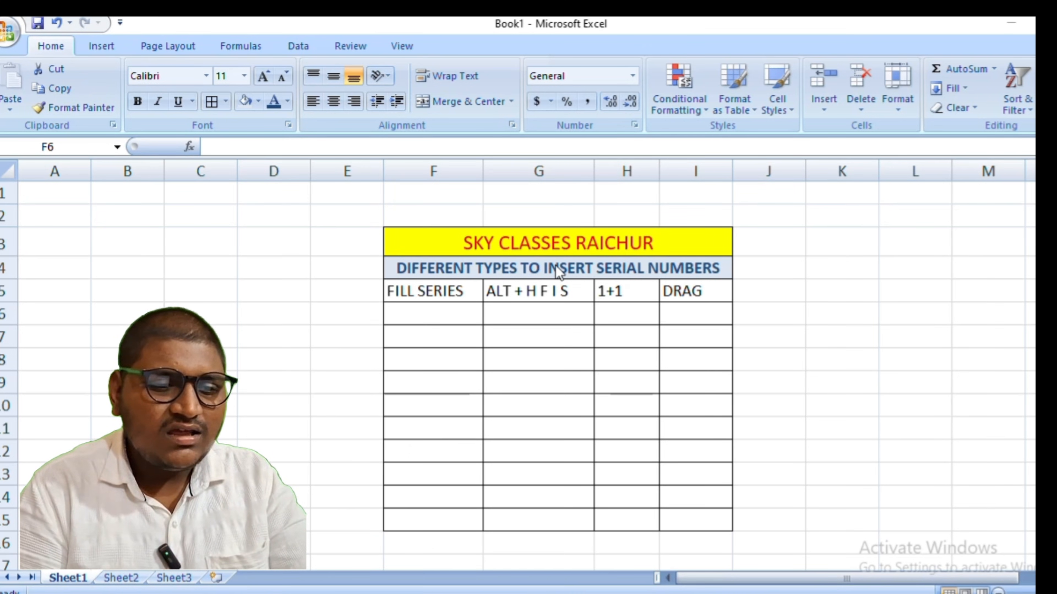
# Enter 1 in F6 and fill it down to F15 as an incrementing series using the Fill Series option
pyautogui.click(447, 318)
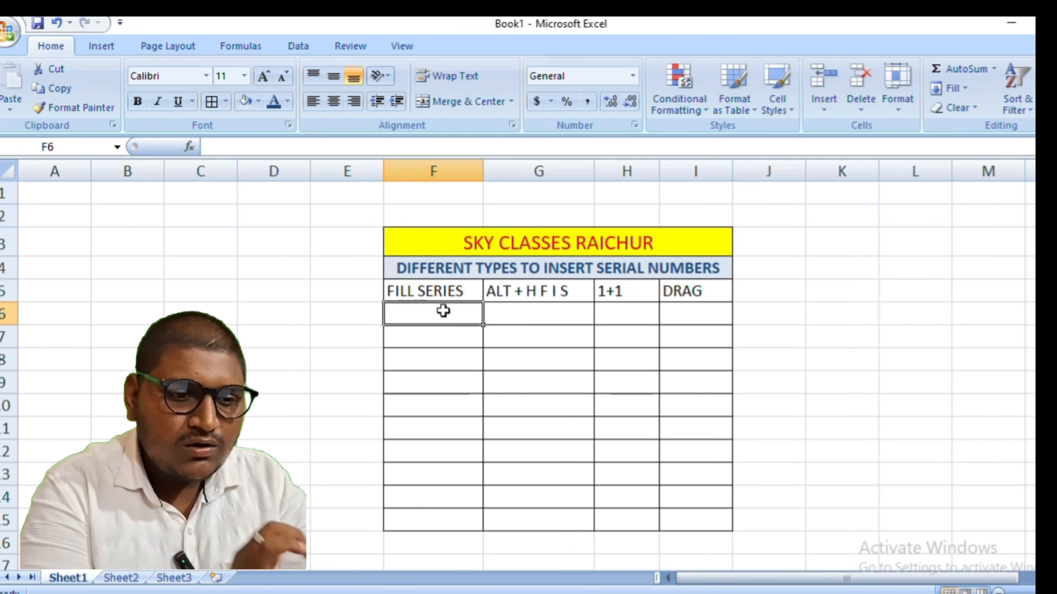
pyautogui.write('1')
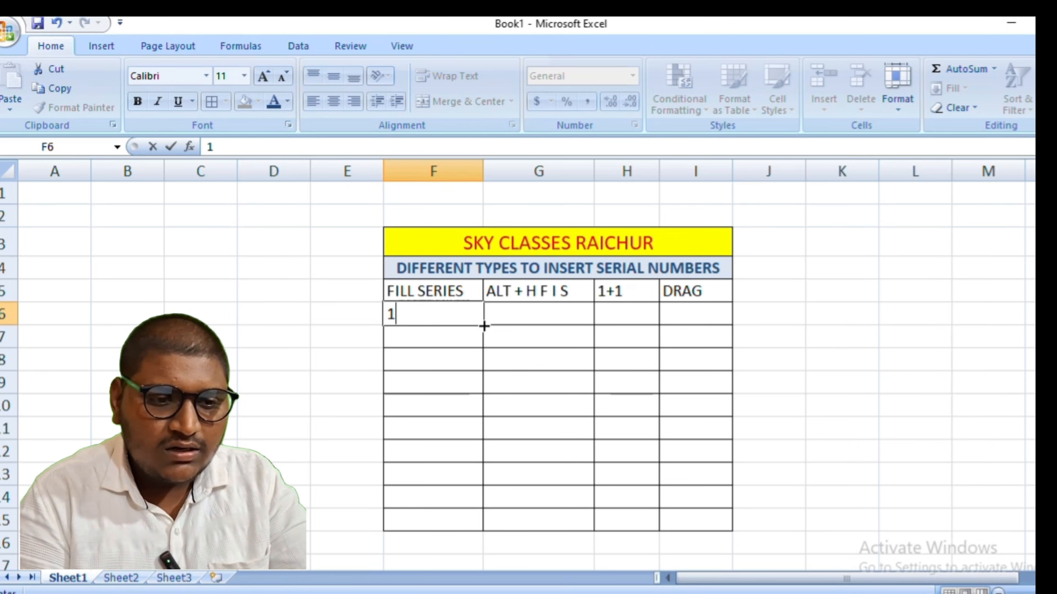
pyautogui.moveTo(484, 326); pyautogui.dragTo(483, 484)
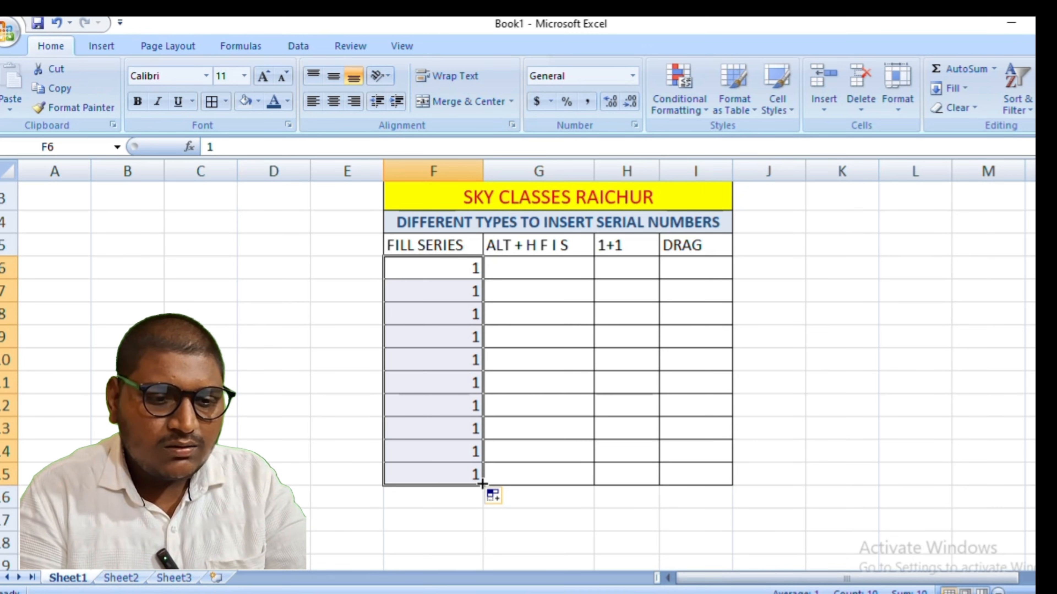
pyautogui.click(501, 501)
pyautogui.click(522, 539)
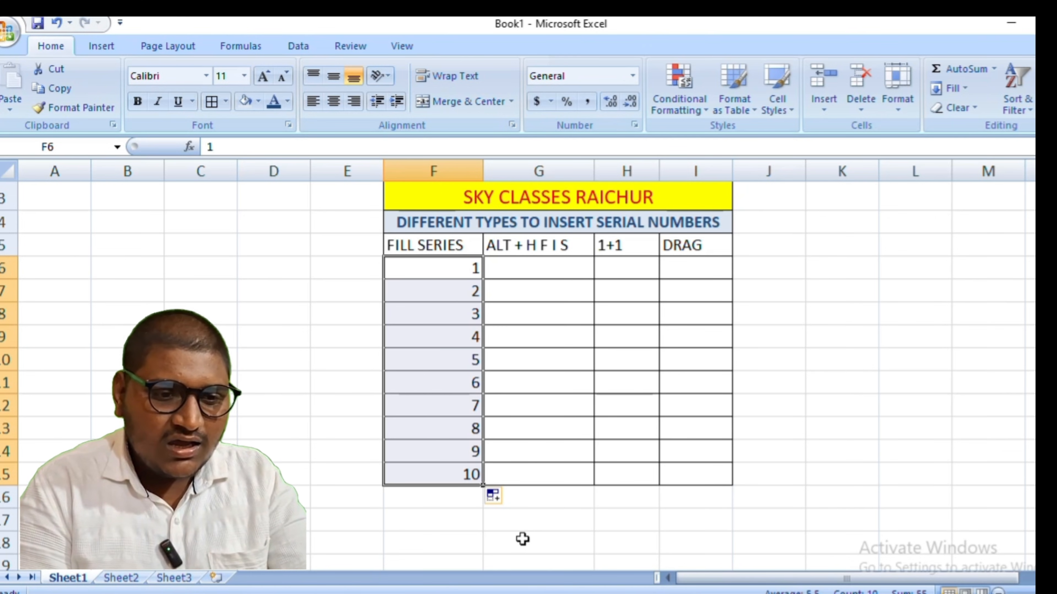
# Enter 1 in G6 as the starting serial number and select that cell again
pyautogui.click(539, 264)
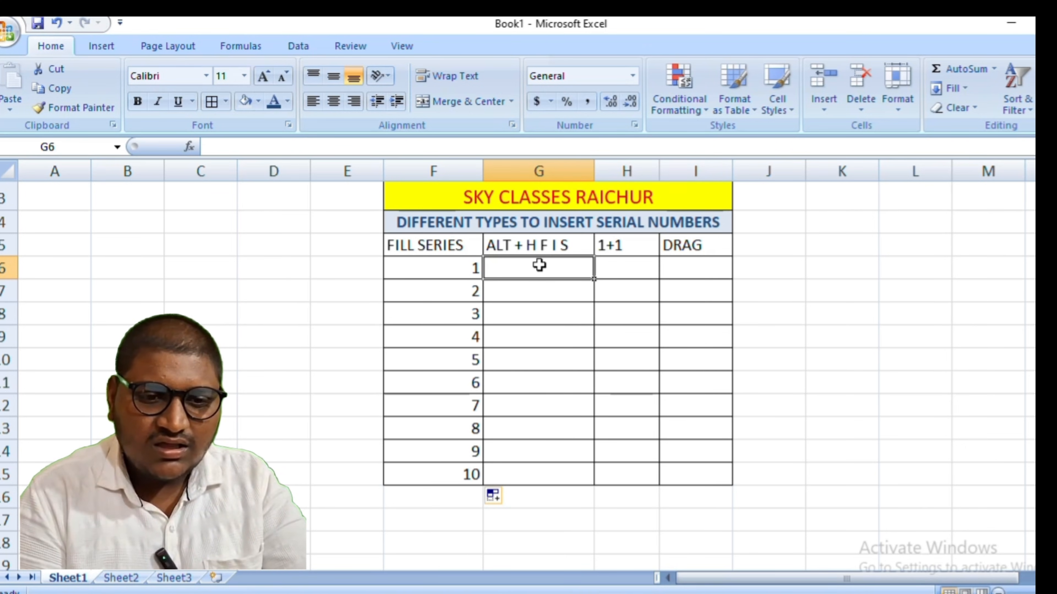
pyautogui.write('1')
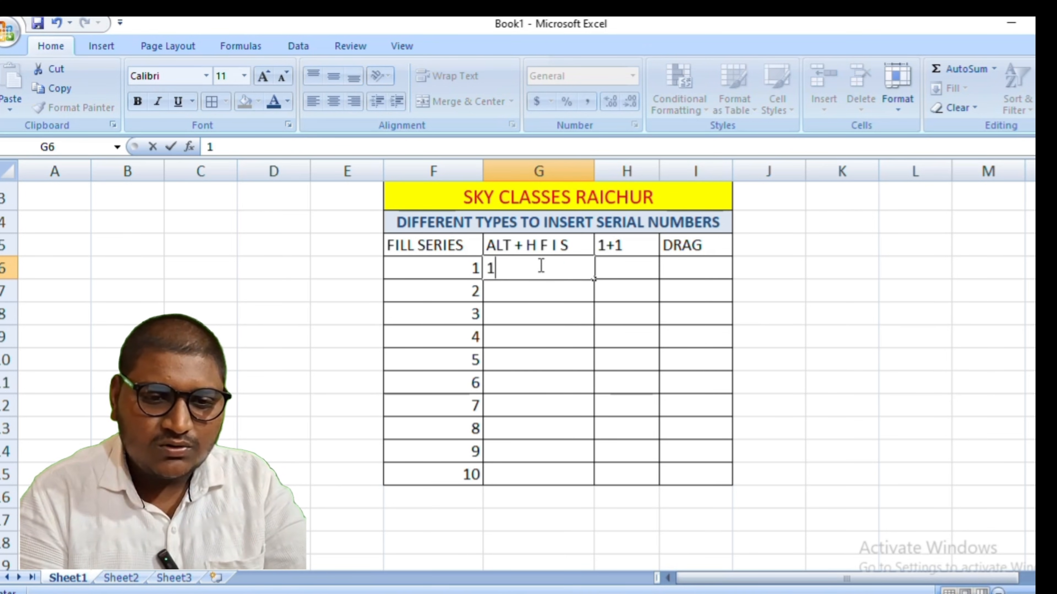
pyautogui.click(847, 300)
pyautogui.click(513, 270)
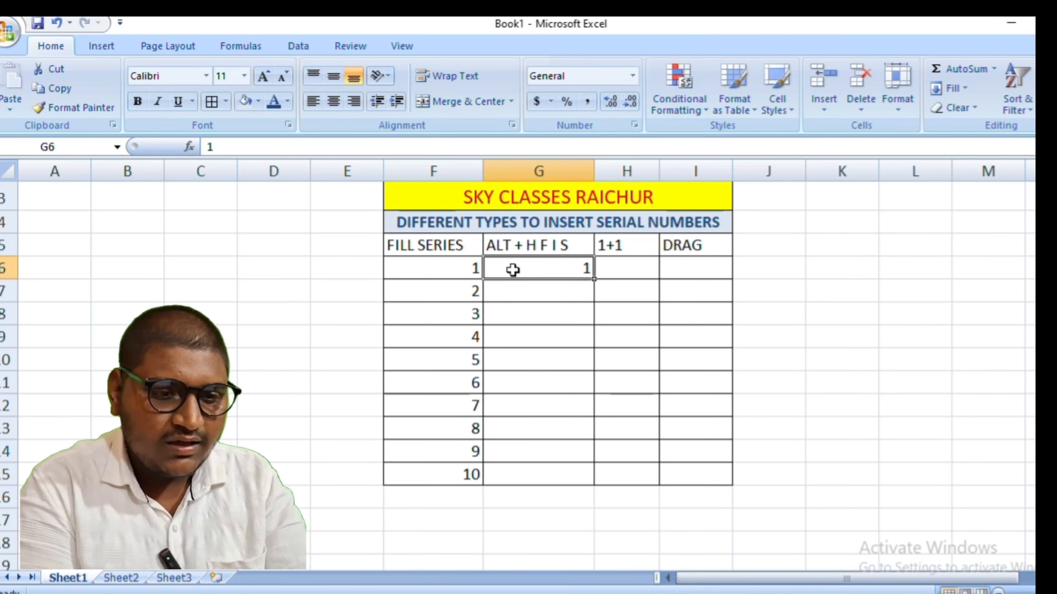
# Generate a fill series from G6 running in columns, with a stop value of 10
pyautogui.press('alt')
pyautogui.press('alt')
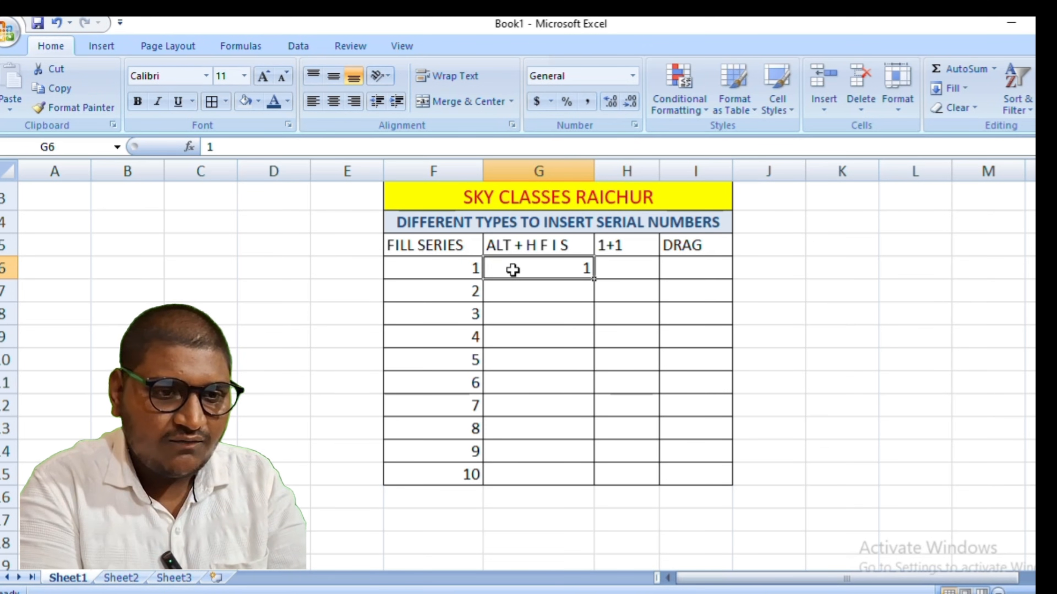
pyautogui.hotkey('alt', 'h')
pyautogui.press('f')
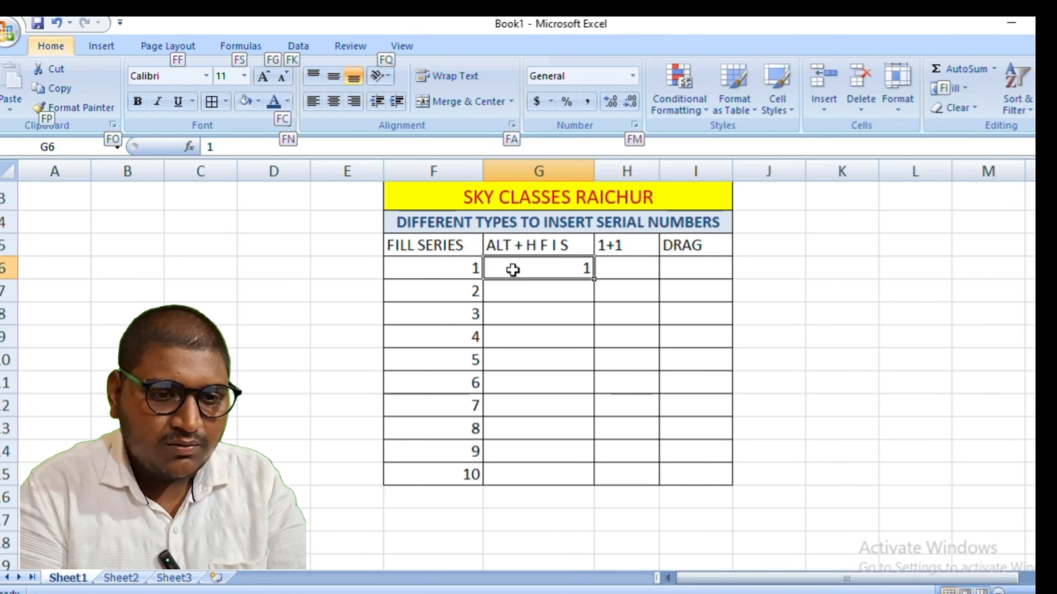
pyautogui.press('i')
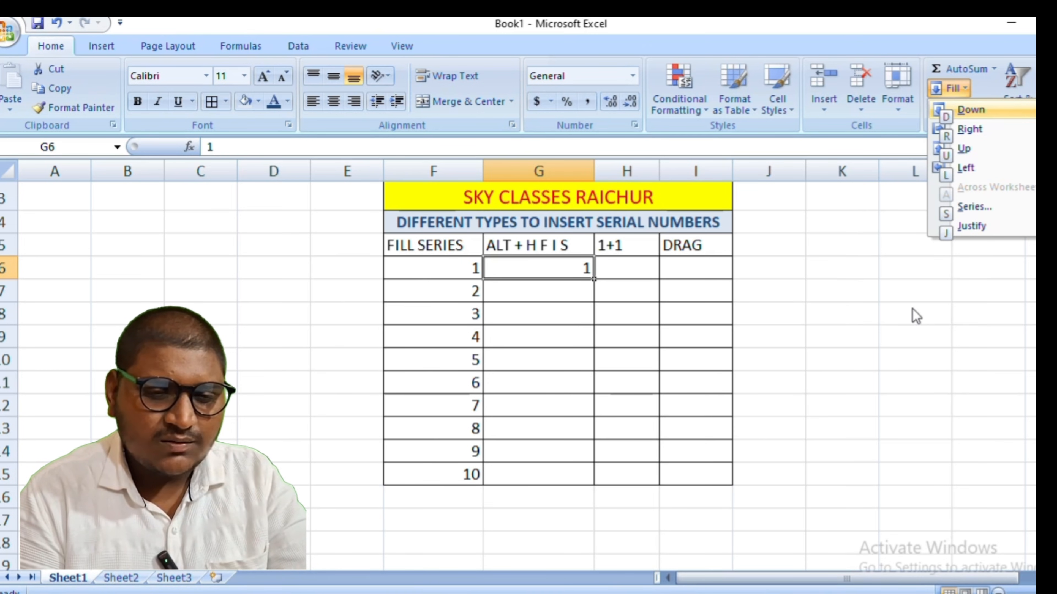
pyautogui.press('s')
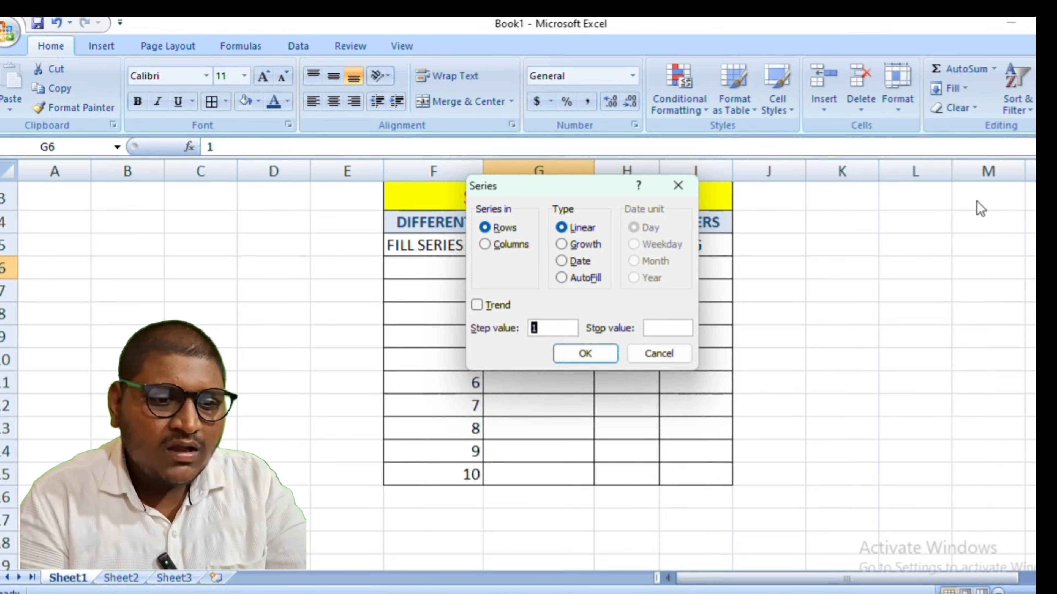
pyautogui.click(486, 247)
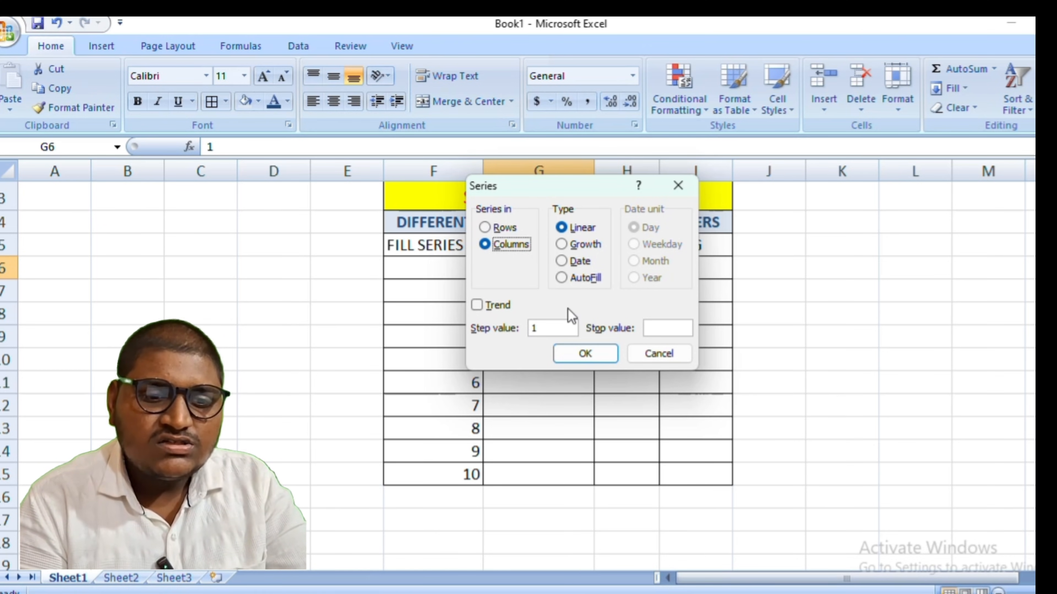
pyautogui.click(670, 328)
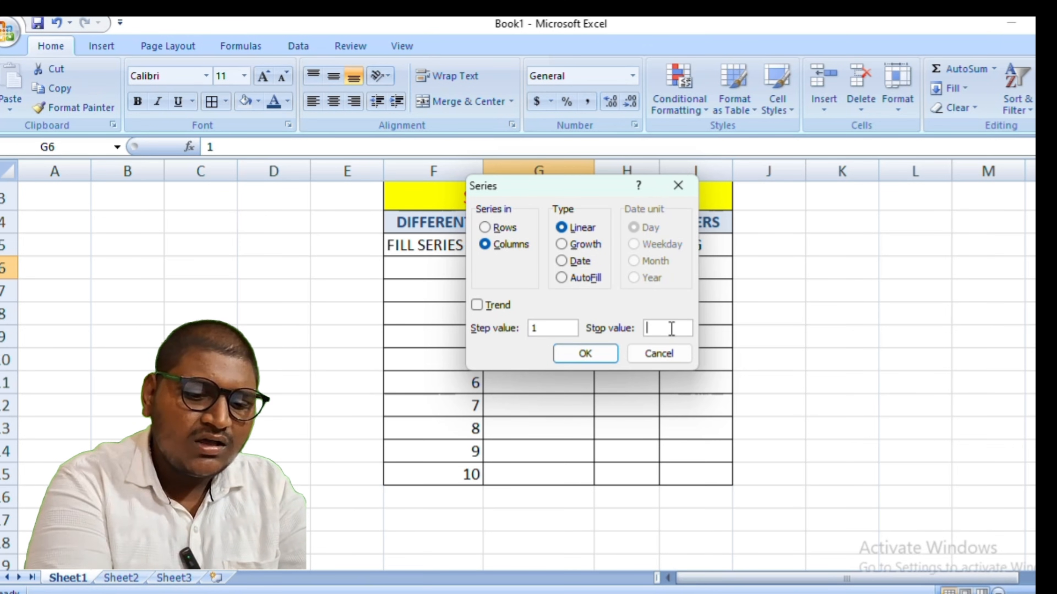
pyautogui.write('10')
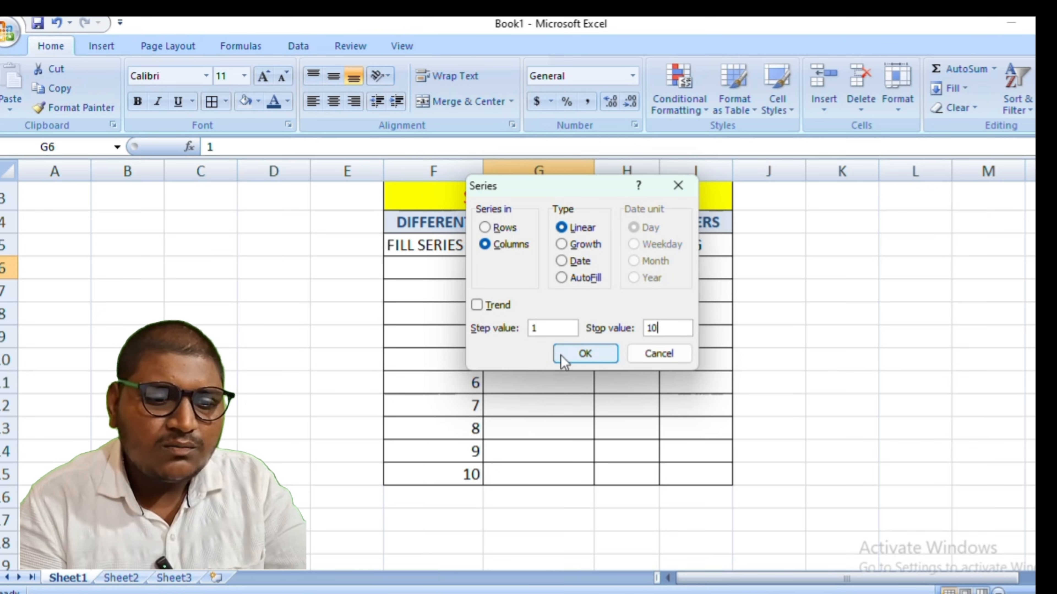
pyautogui.click(582, 354)
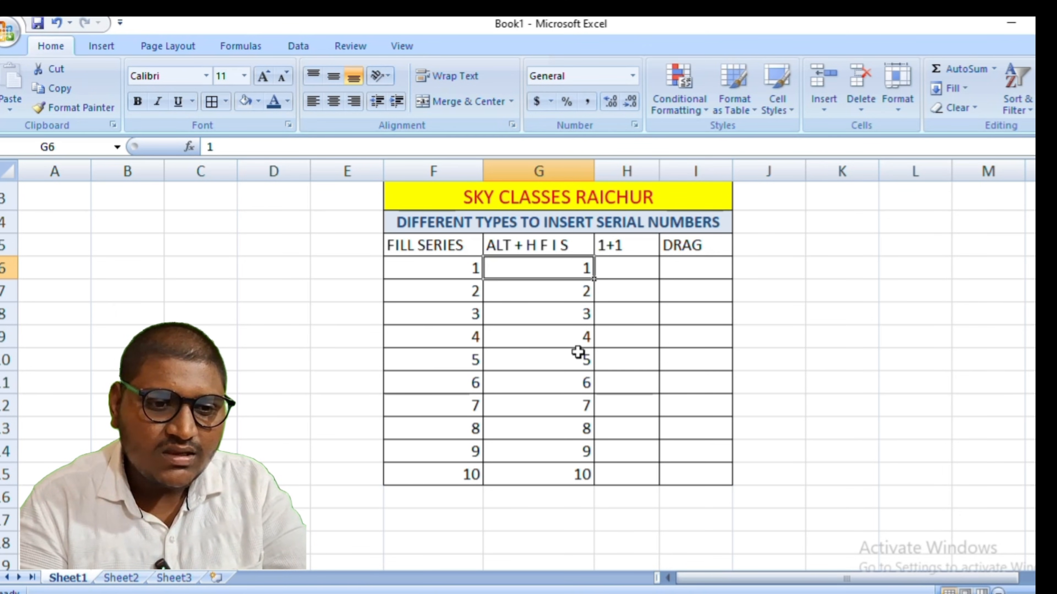
# Enter 1 in H6 and the formula =1+H6 in H7
pyautogui.click(639, 264)
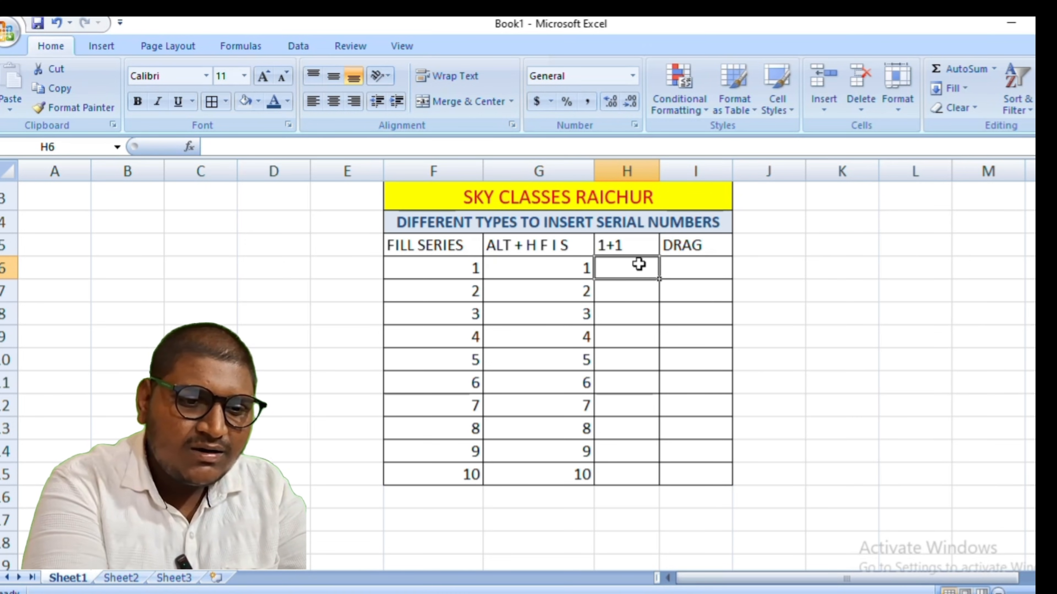
pyautogui.write('1')
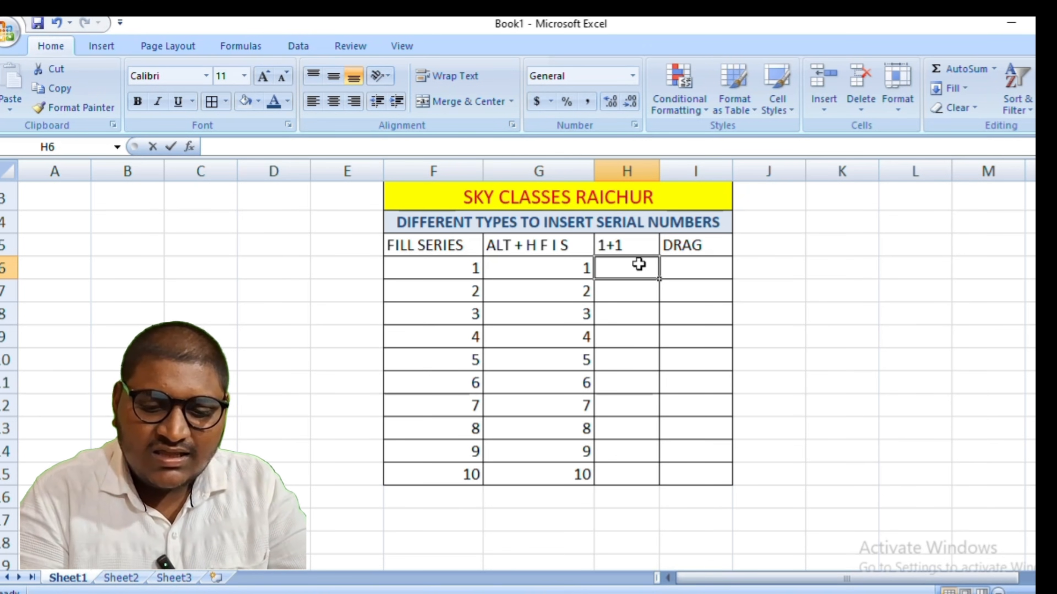
pyautogui.press('Return')
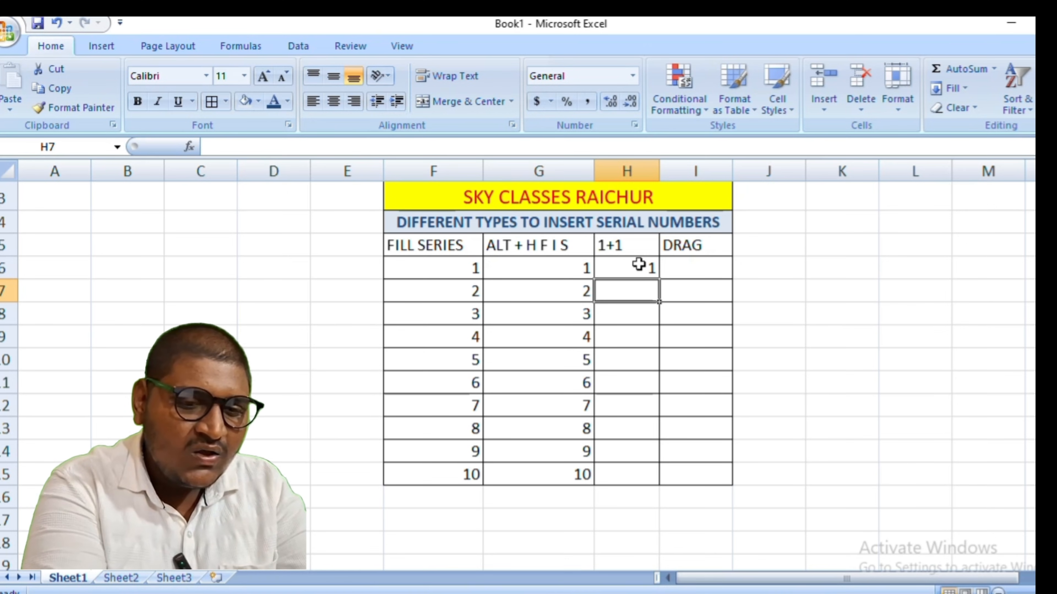
pyautogui.write('=1')
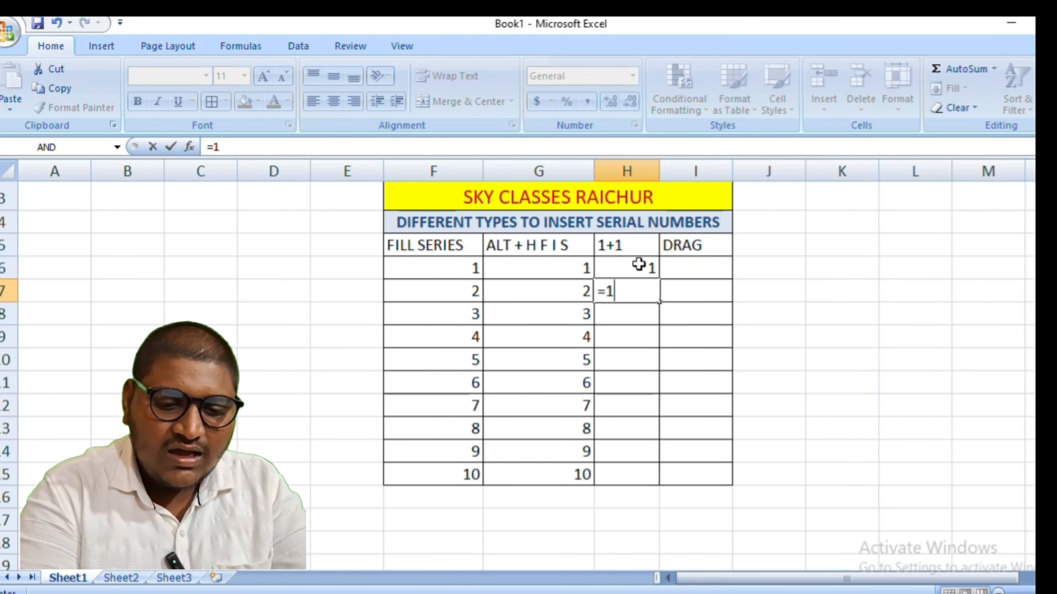
pyautogui.write('+')
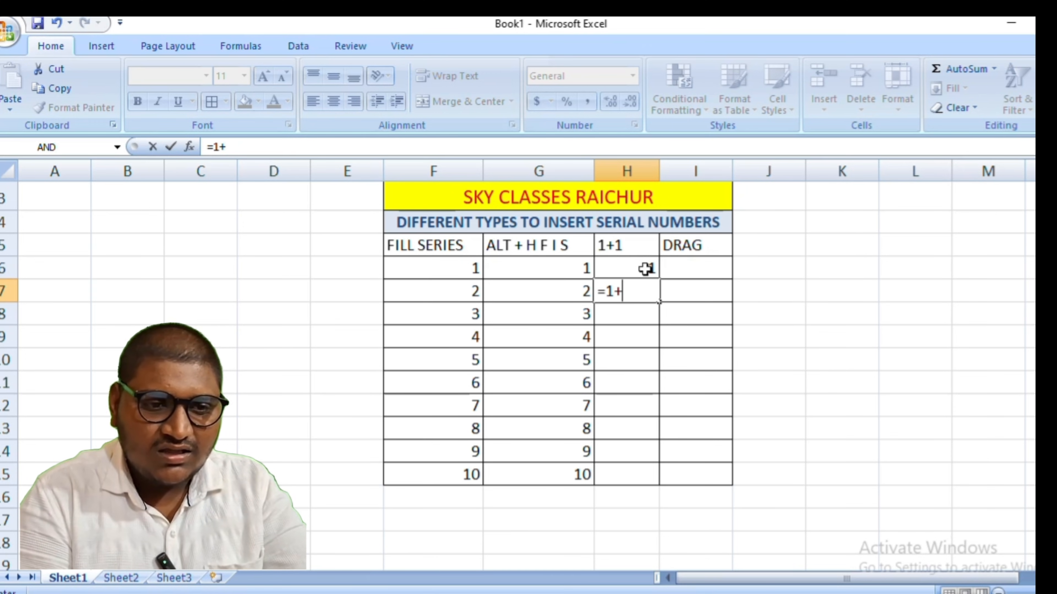
pyautogui.click(645, 269)
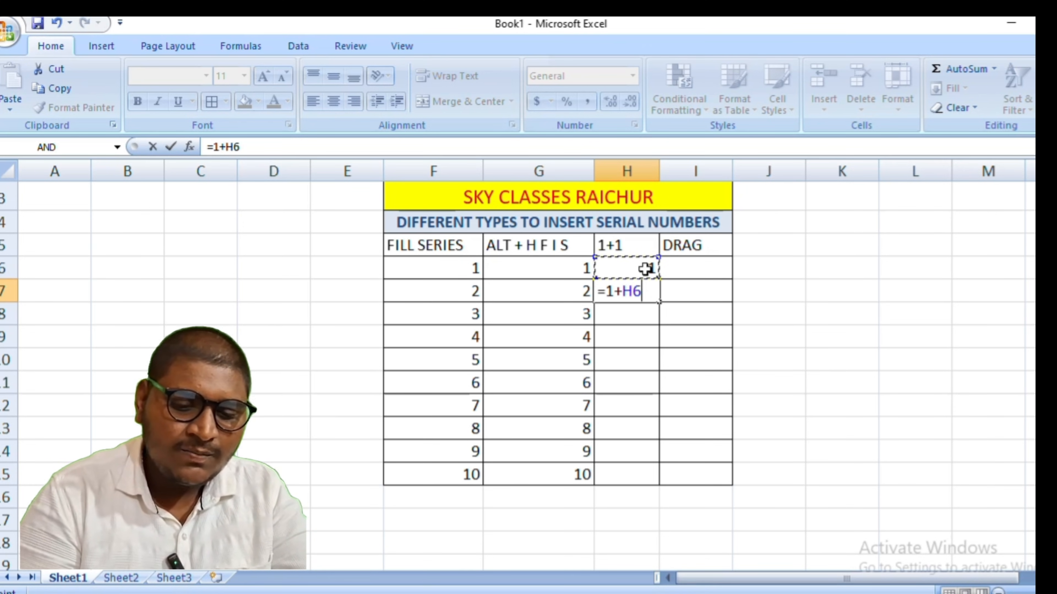
pyautogui.press('Return')
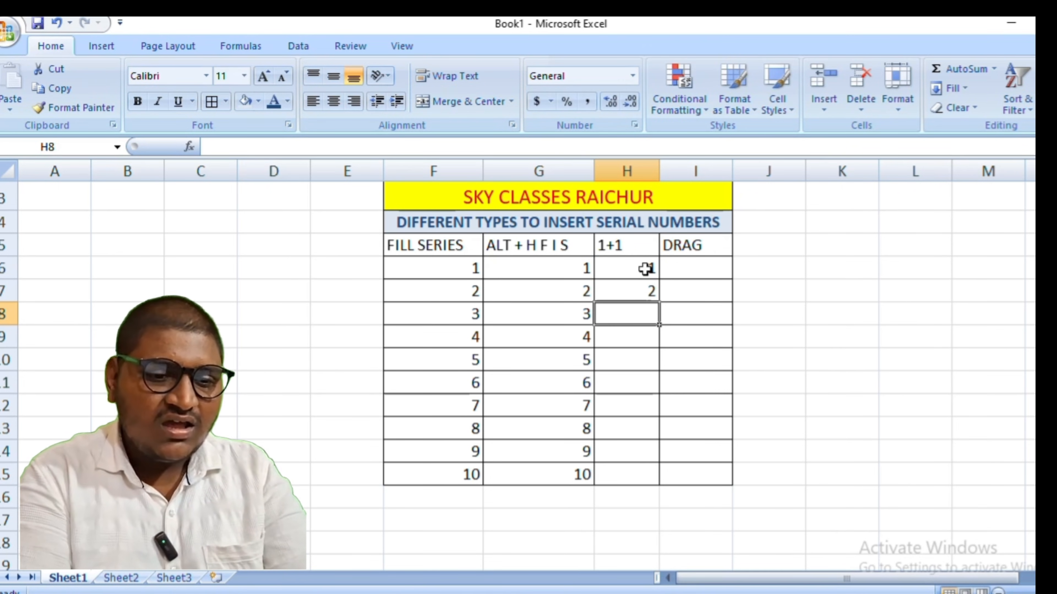
# Enter the formula =1+H7 in H8 and copy it down to H15
pyautogui.write('=1')
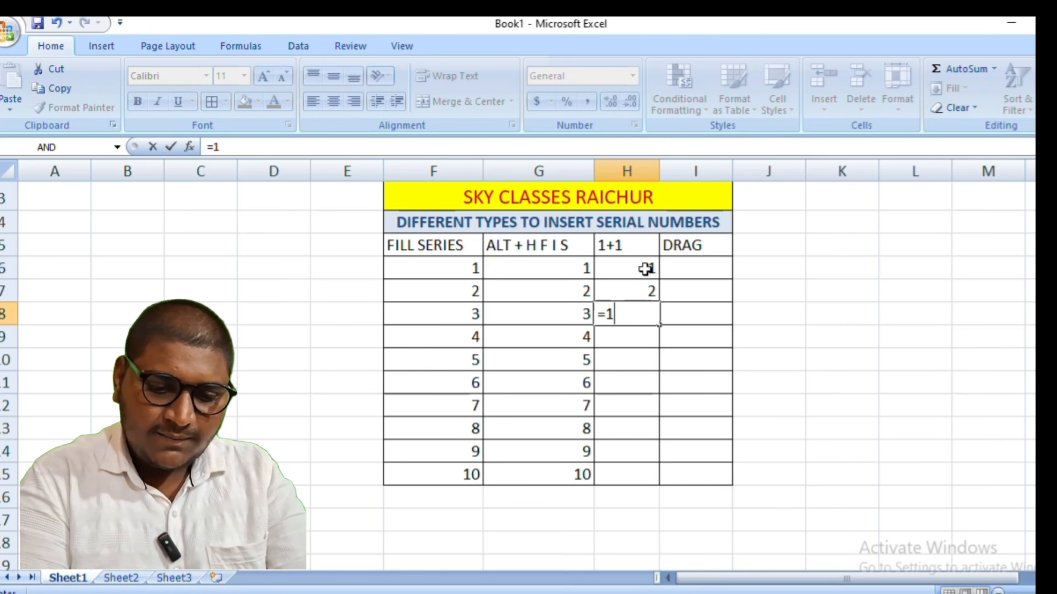
pyautogui.write('+')
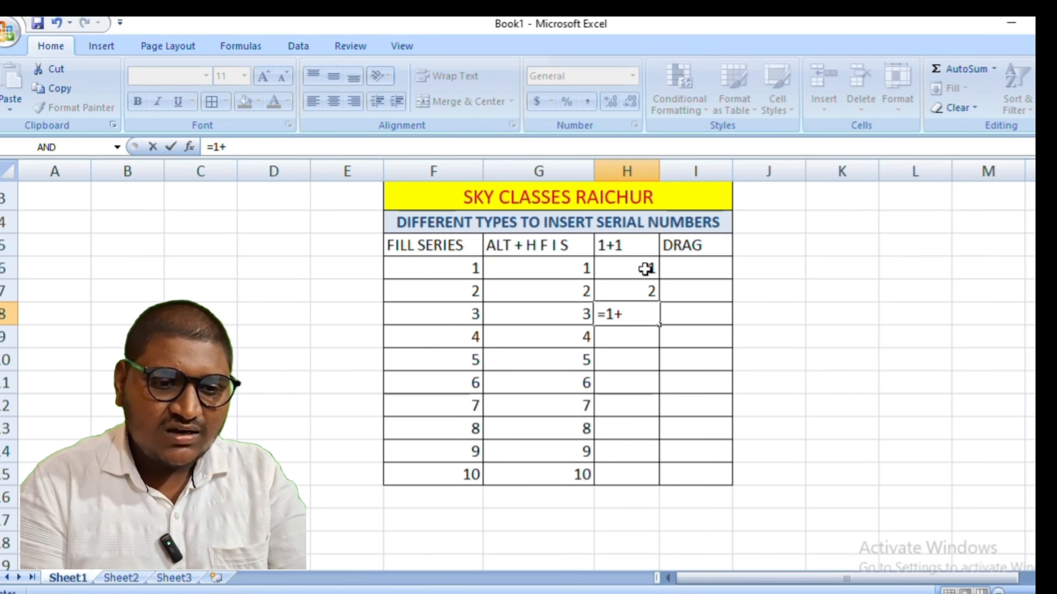
pyautogui.click(643, 293)
pyautogui.press('Return')
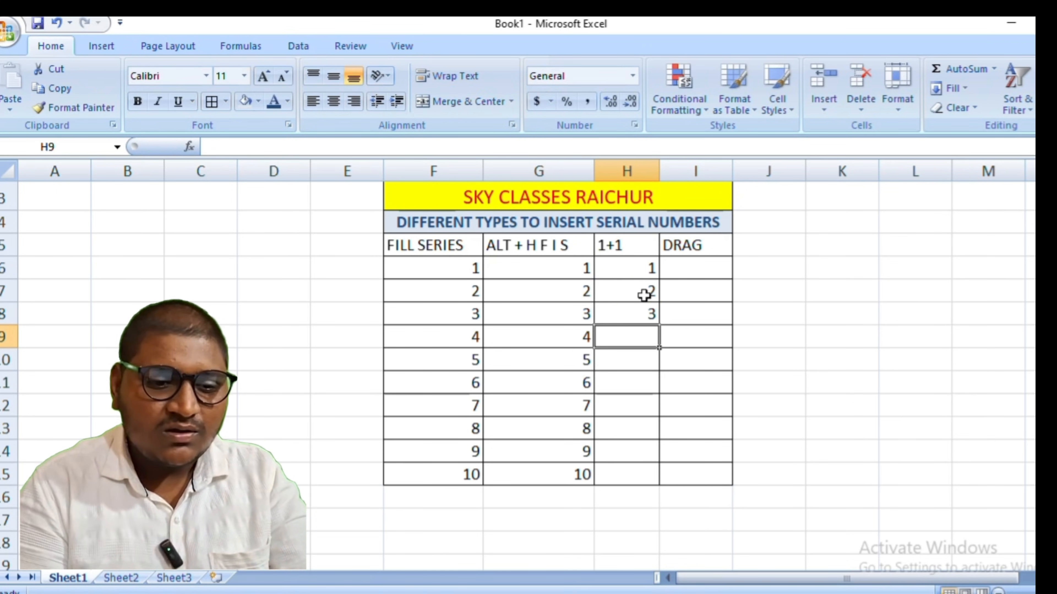
pyautogui.click(648, 315)
pyautogui.moveTo(664, 328); pyautogui.dragTo(660, 477)
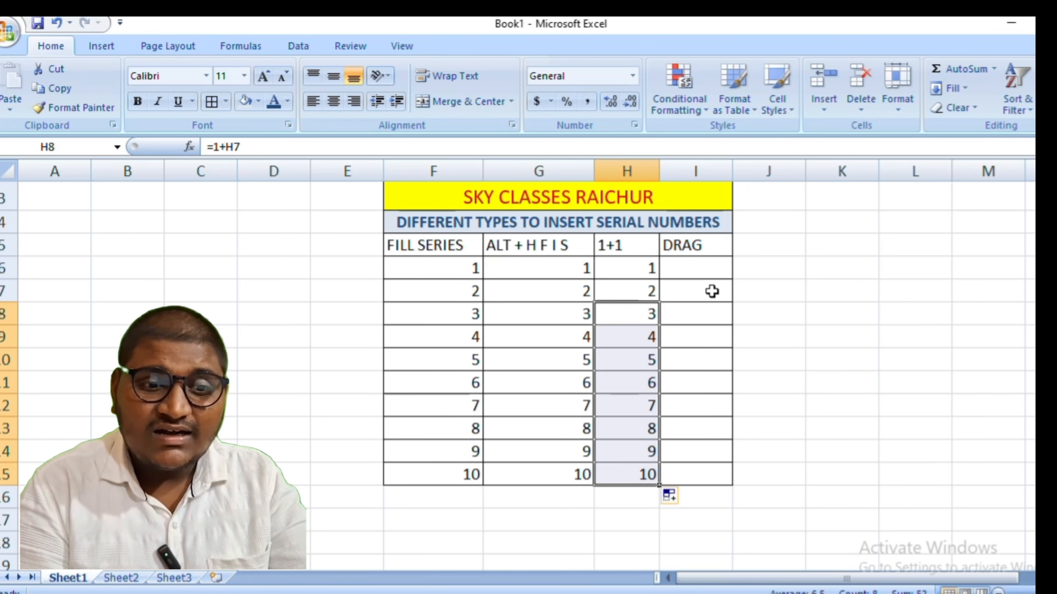
# Enter 1 in I6 and 2 in I7, and extend the pair as a series down to I15
pyautogui.click(714, 272)
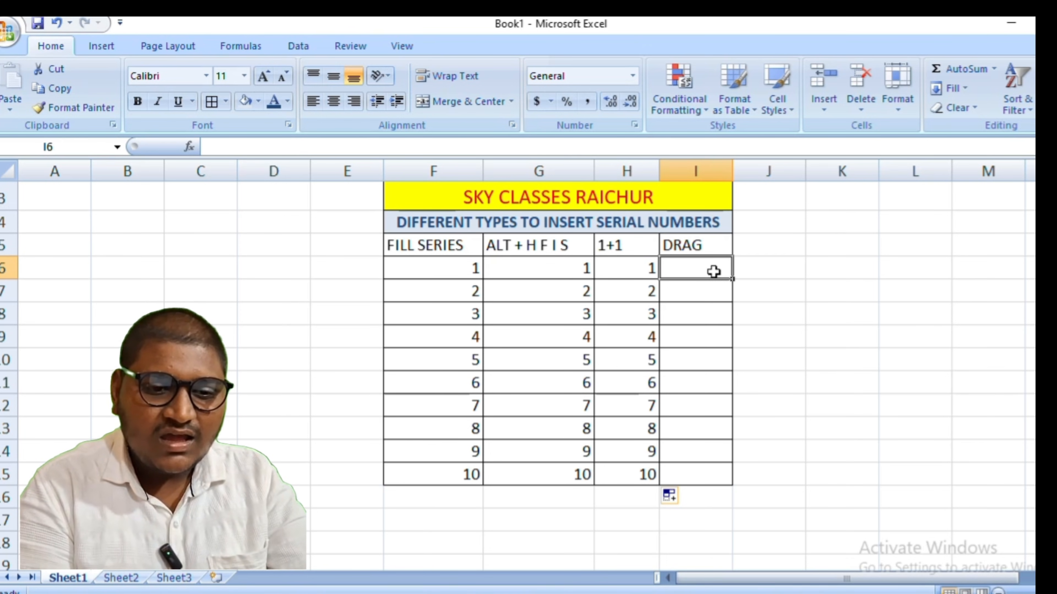
pyautogui.write('1')
pyautogui.press('Return')
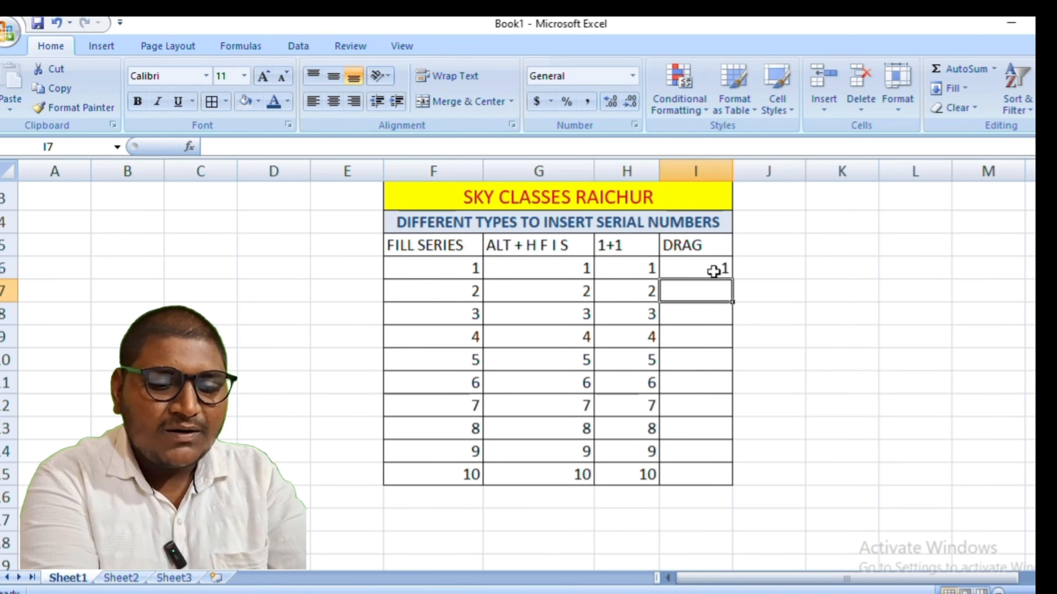
pyautogui.write('2')
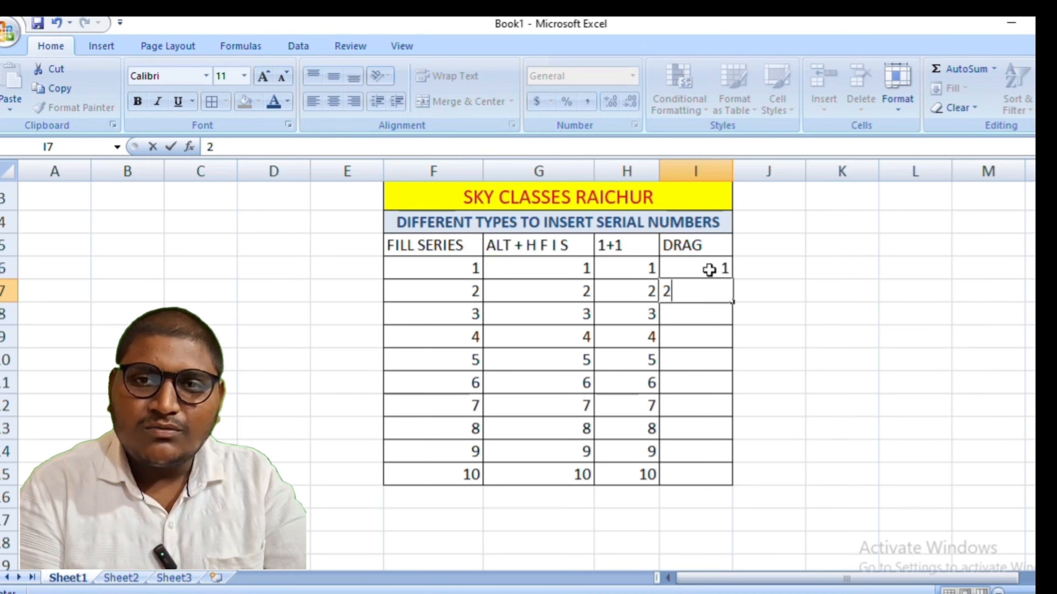
pyautogui.moveTo(709, 270); pyautogui.dragTo(710, 297)
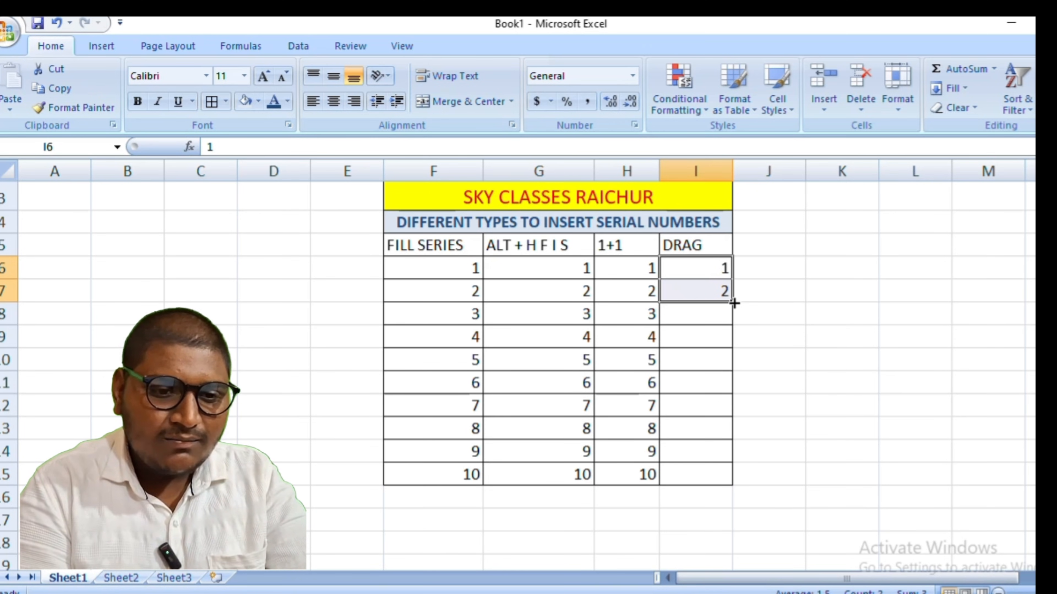
pyautogui.moveTo(733, 303); pyautogui.dragTo(735, 483)
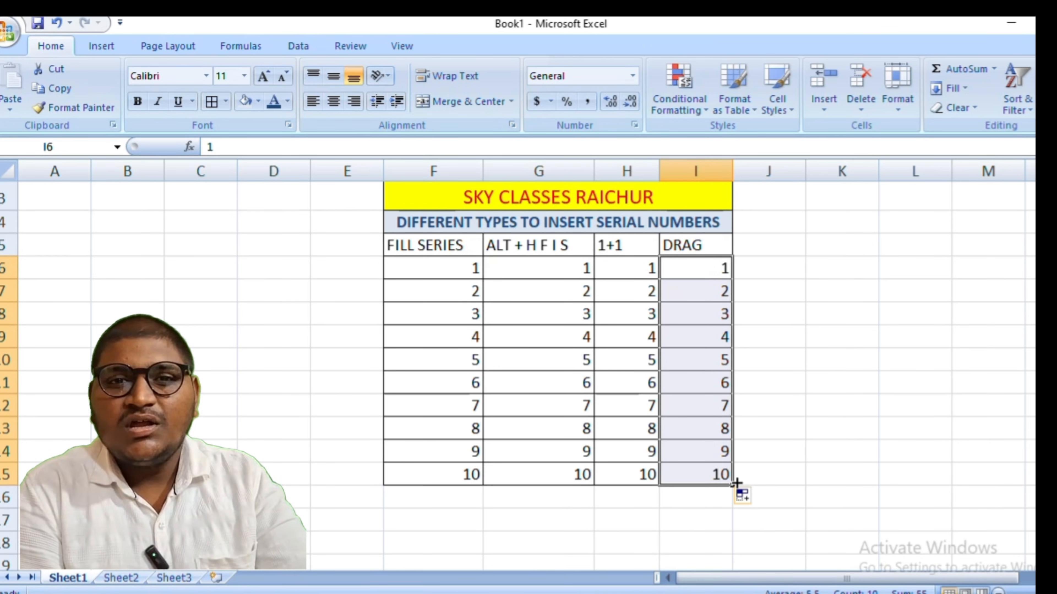
pyautogui.click(736, 484)
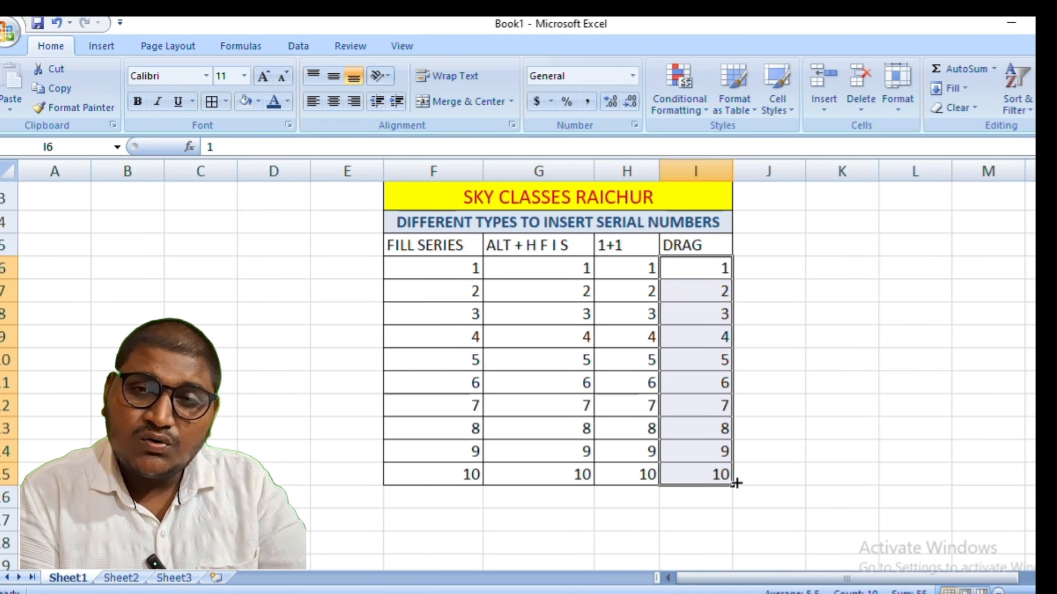